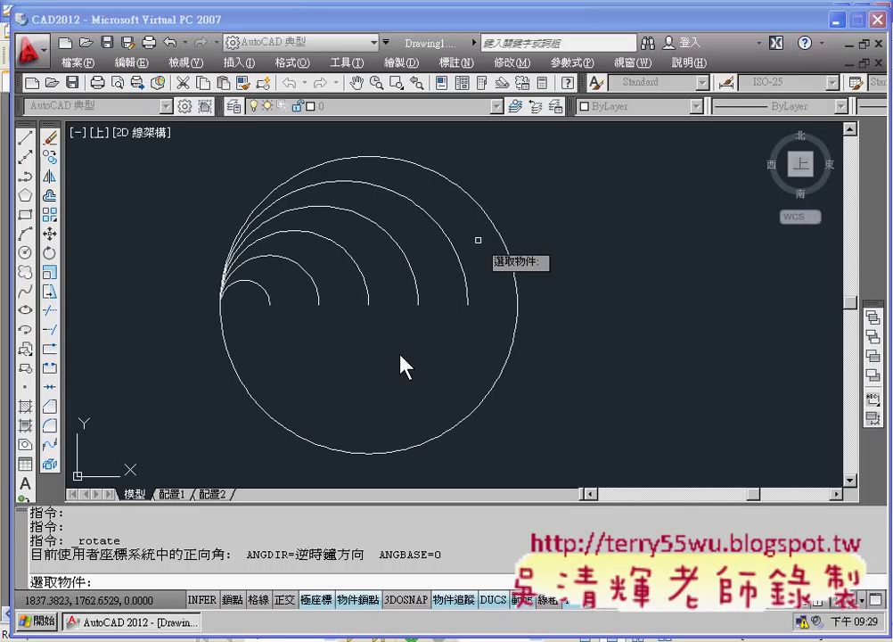
Start Rotate and drag a selection window above the arcs that catches nothing.
{"action": "middle_click_drag", "start_coordinate": [409, 345], "coordinate": [487, 341]}
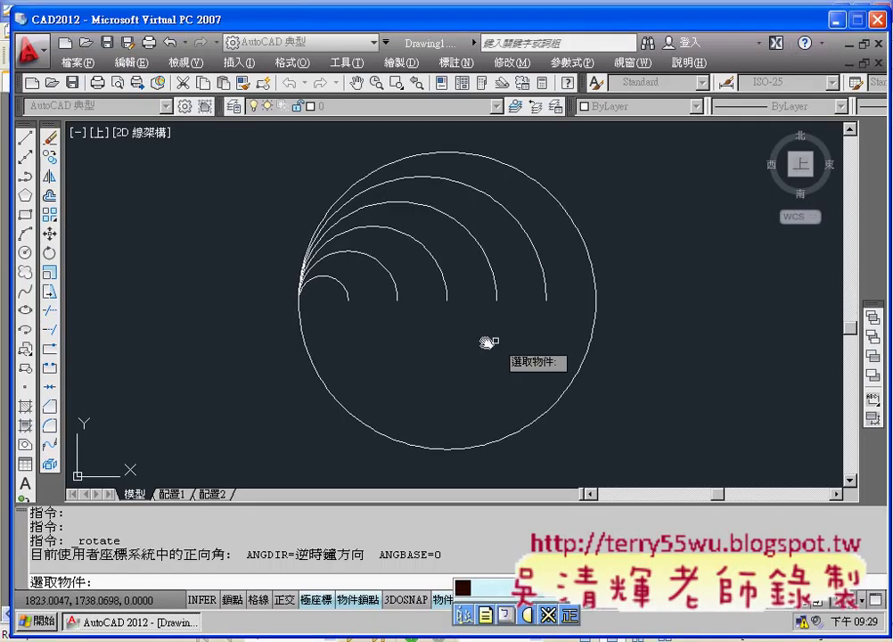
{"action": "scroll", "coordinate": [486, 341], "scroll_direction": "up", "scroll_amount": 1}
{"action": "scroll", "coordinate": [485, 341], "scroll_direction": "down", "scroll_amount": 2}
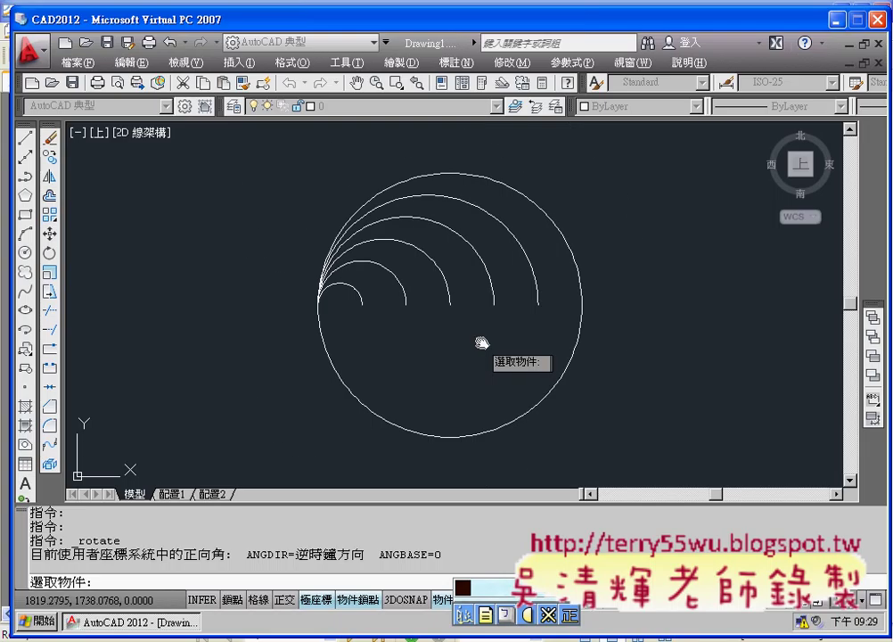
{"action": "left_click", "coordinate": [51, 254]}
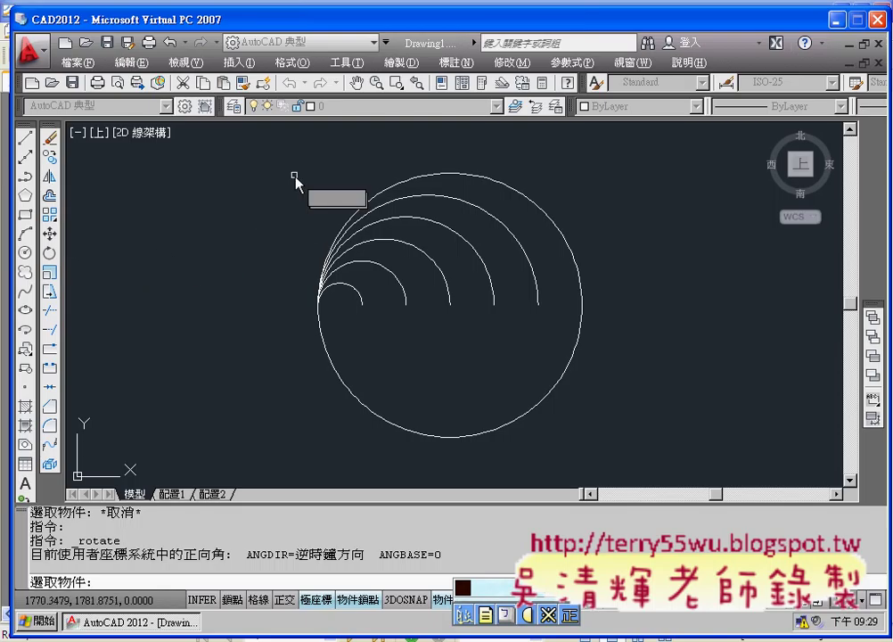
{"action": "left_click", "coordinate": [256, 148]}
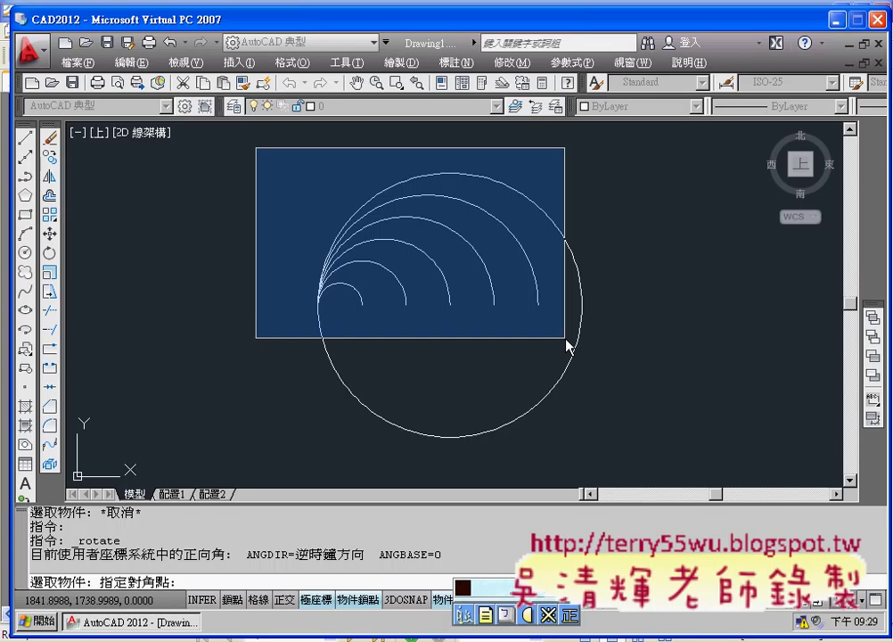
{"action": "left_click", "coordinate": [509, 292]}
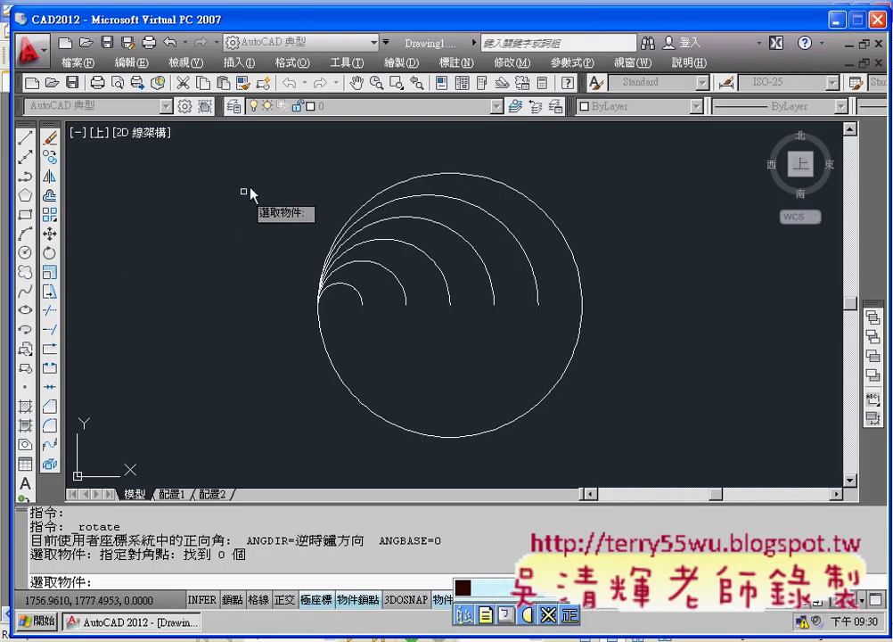
Window-select the five inner arcs and annotate the window's corners, then clear the annotations.
{"action": "left_click", "coordinate": [255, 153]}
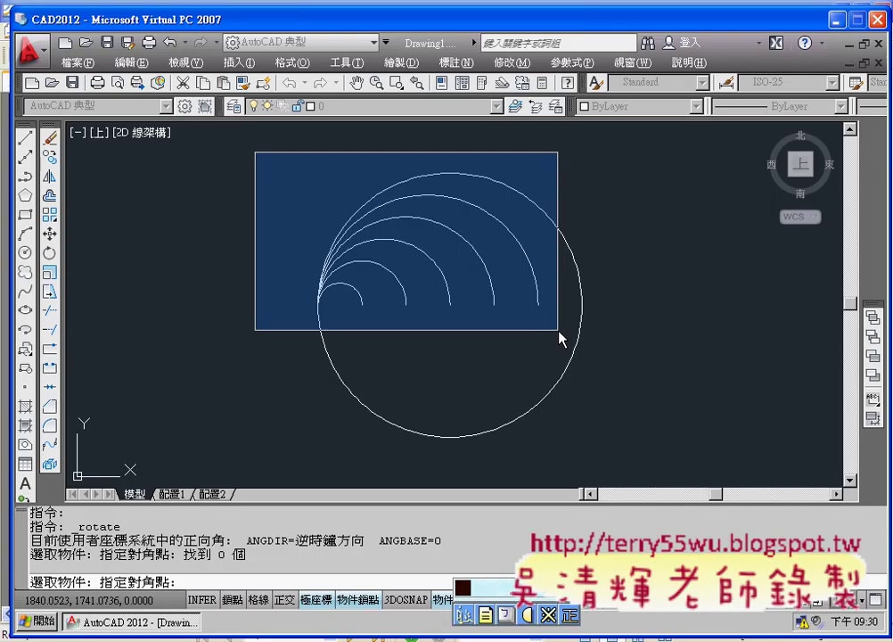
{"action": "left_click", "coordinate": [559, 334]}
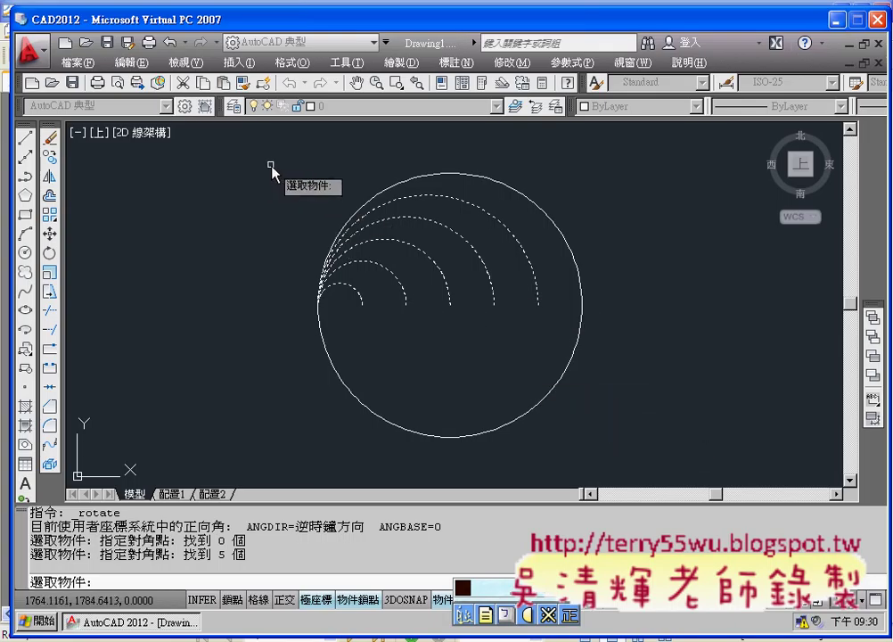
{"action": "mouse_move", "coordinate": [287, 157]}
{"action": "left_mouse_down"}
{"action": "mouse_move", "coordinate": [292, 182]}
{"action": "mouse_move", "coordinate": [375, 233]}
{"action": "mouse_move", "coordinate": [361, 233]}
{"action": "left_mouse_up"}
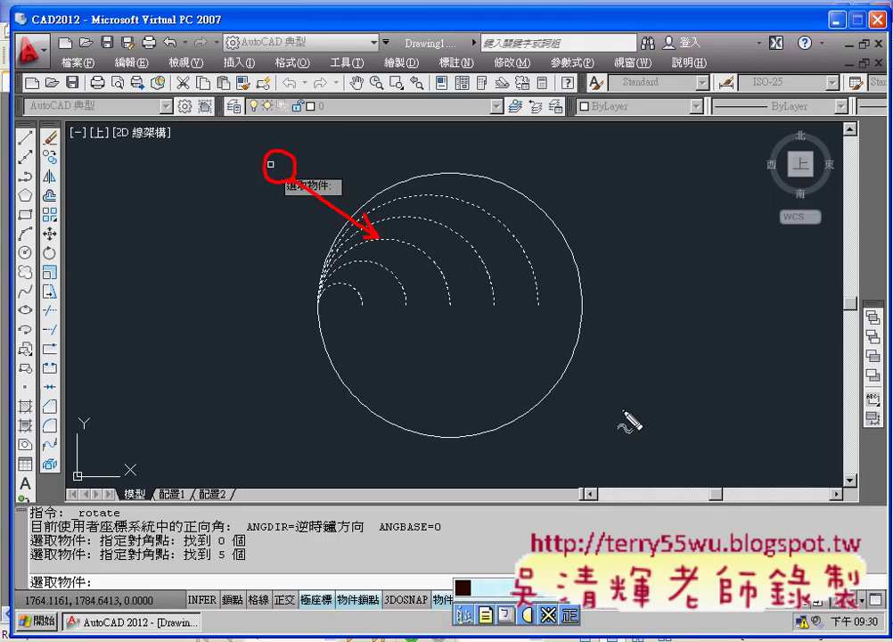
{"action": "mouse_move", "coordinate": [628, 422]}
{"action": "left_mouse_down"}
{"action": "mouse_move", "coordinate": [619, 440]}
{"action": "mouse_move", "coordinate": [548, 368]}
{"action": "mouse_move", "coordinate": [569, 373]}
{"action": "left_mouse_up"}
{"action": "left_click_drag", "start_coordinate": [545, 366], "coordinate": [556, 392]}
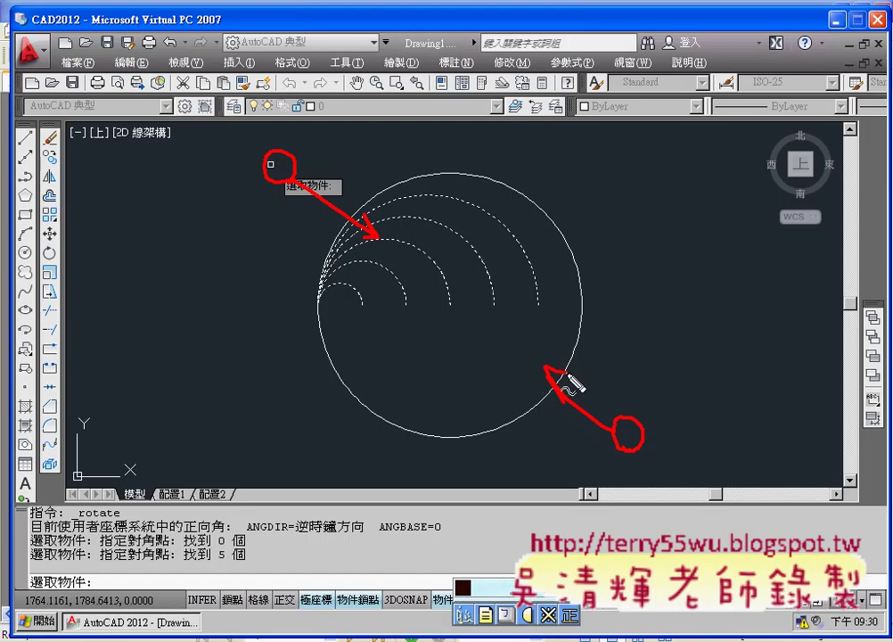
{"action": "key", "text": "Escape"}
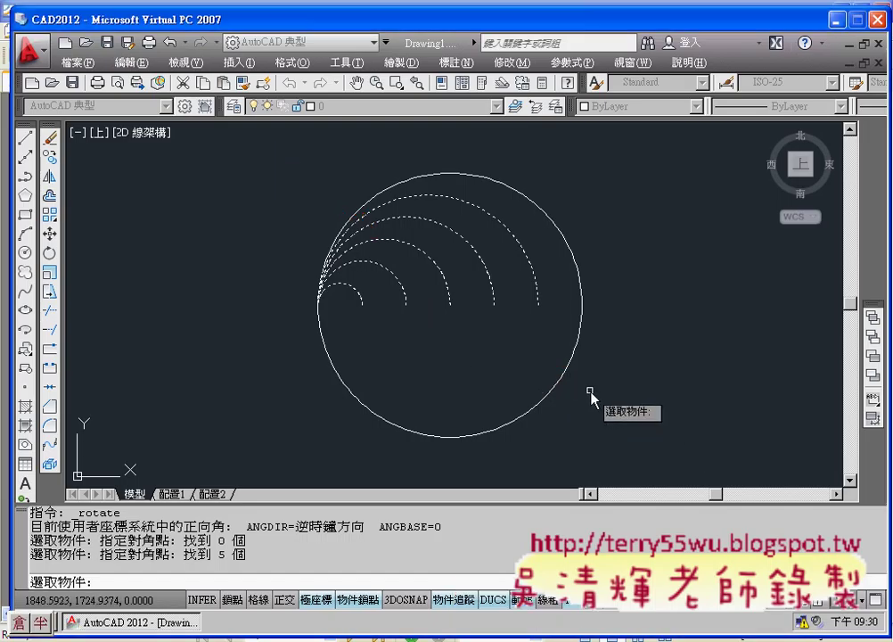
Show that a crossing selection also catches the circle, then cancel Rotate.
{"action": "left_click", "coordinate": [624, 428]}
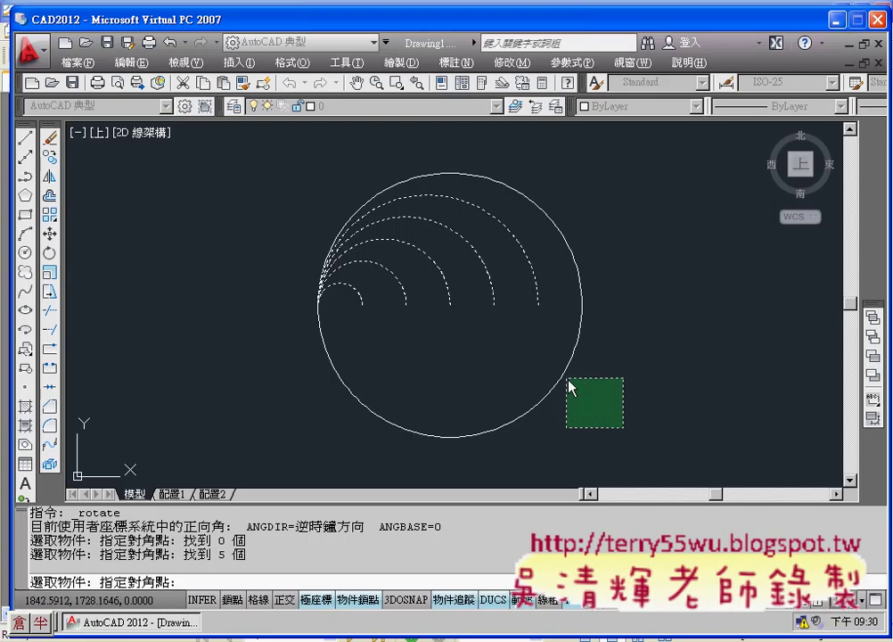
{"action": "left_click", "coordinate": [316, 234]}
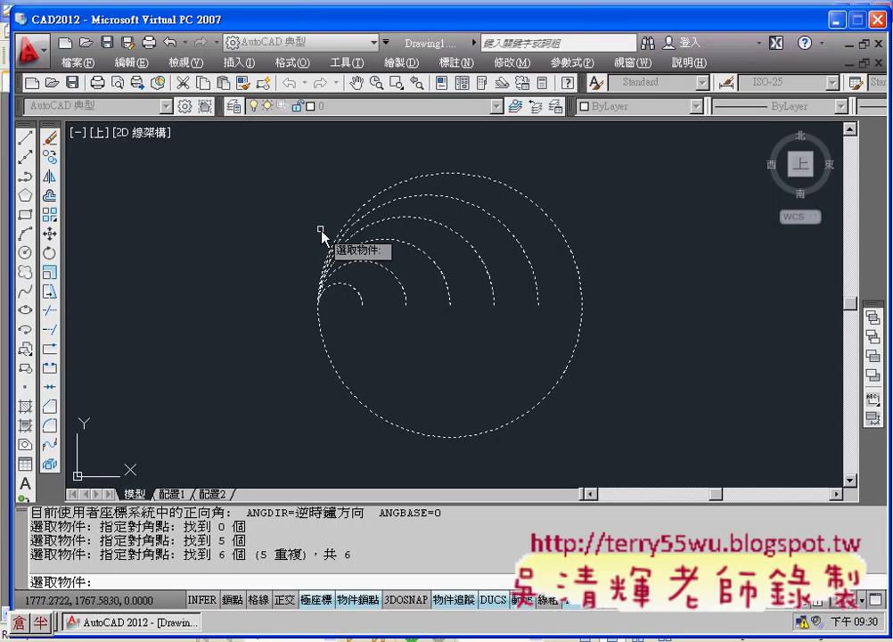
{"action": "key", "text": "Escape"}
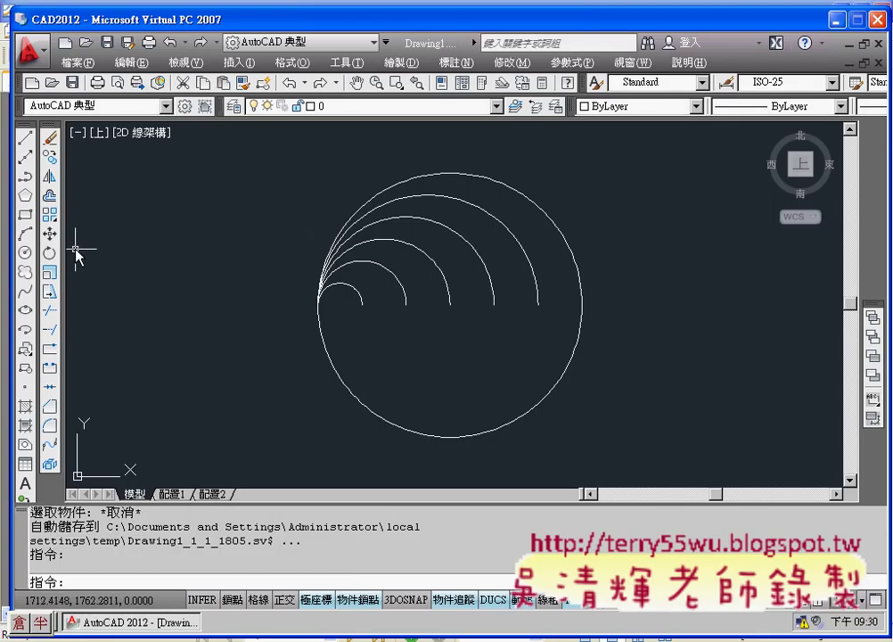
Restart Rotate and crossing-select the five inner arcs by their ends.
{"action": "left_click", "coordinate": [49, 252]}
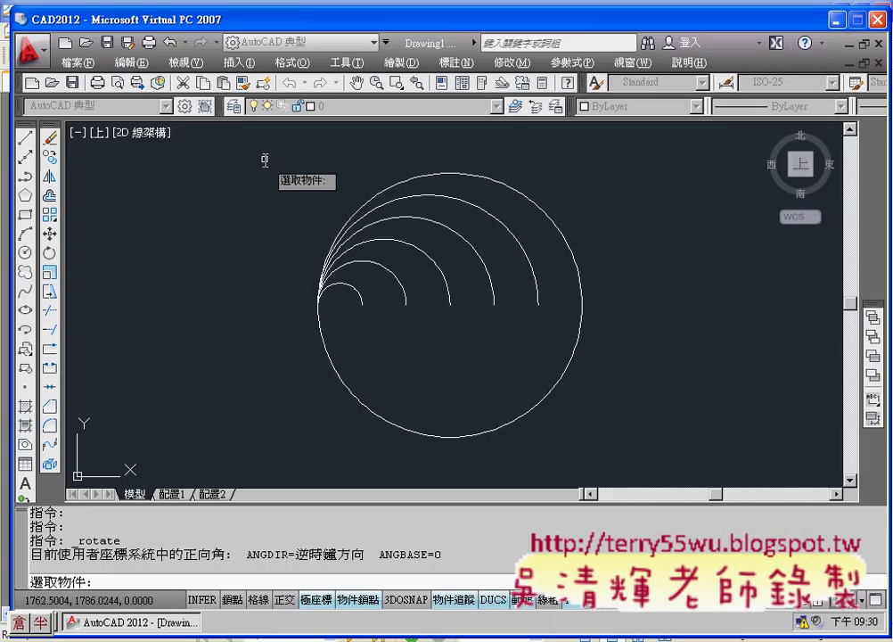
{"action": "left_click", "coordinate": [555, 339]}
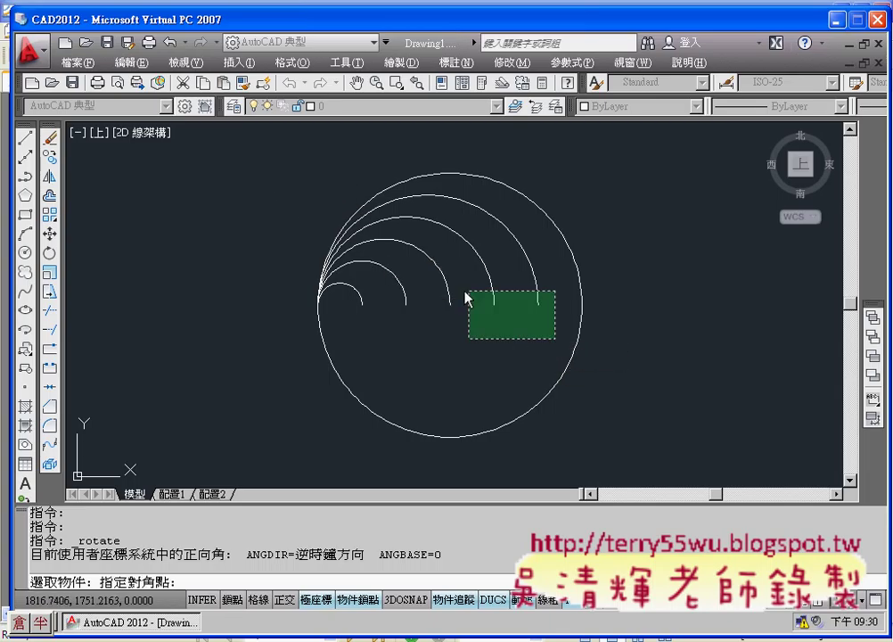
{"action": "left_click", "coordinate": [355, 284]}
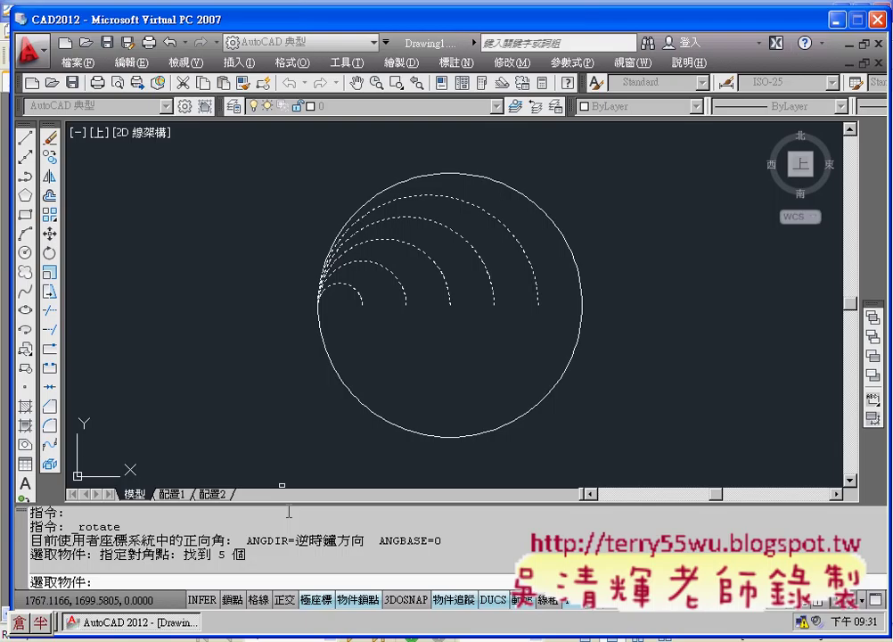
Rotate-copy the arcs 180° about the circle centre, then undo the copy.
{"action": "key", "text": "Return"}
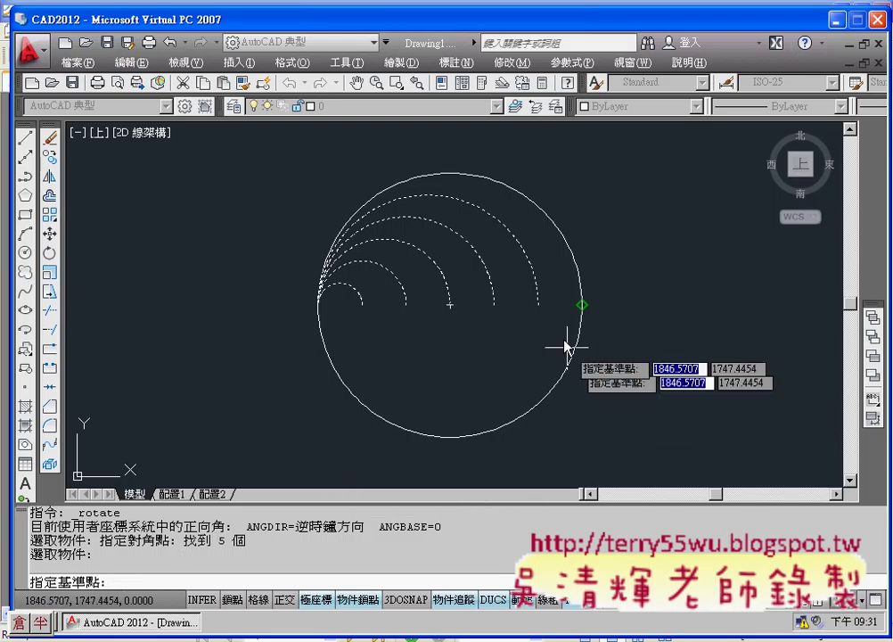
{"action": "left_click", "coordinate": [450, 305]}
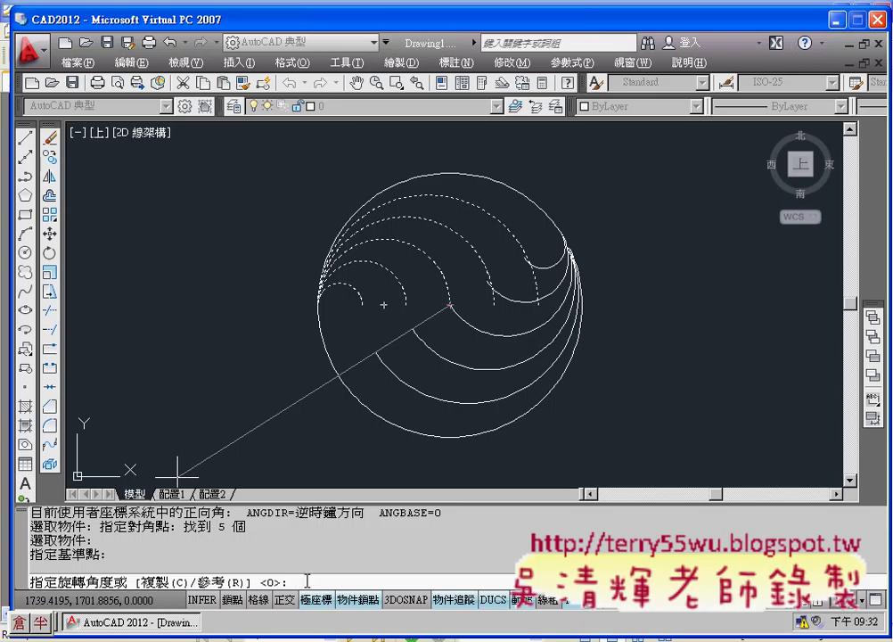
{"action": "type", "text": "c"}
{"action": "key", "text": "Return"}
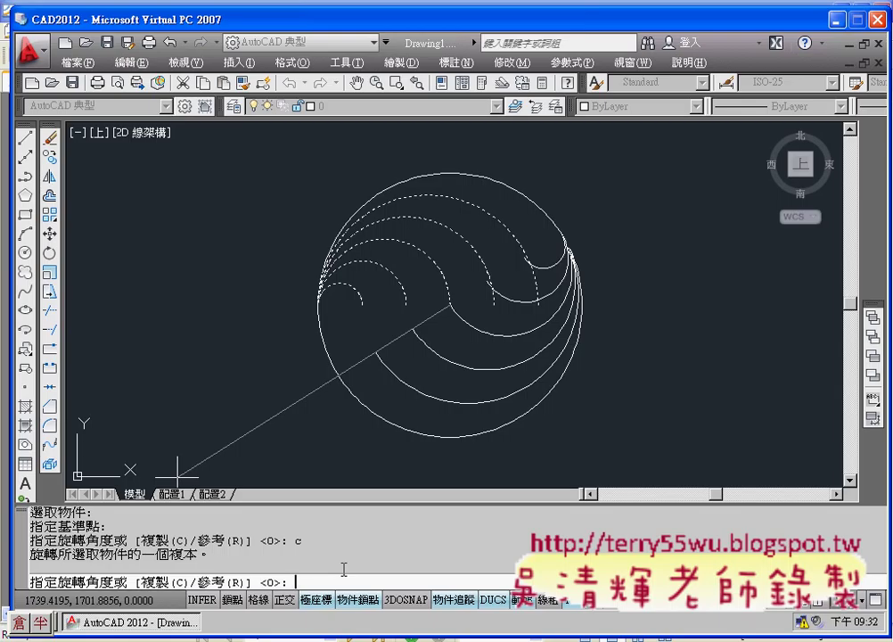
{"action": "type", "text": "18"}
{"action": "type", "text": "0"}
{"action": "key", "text": "Return"}
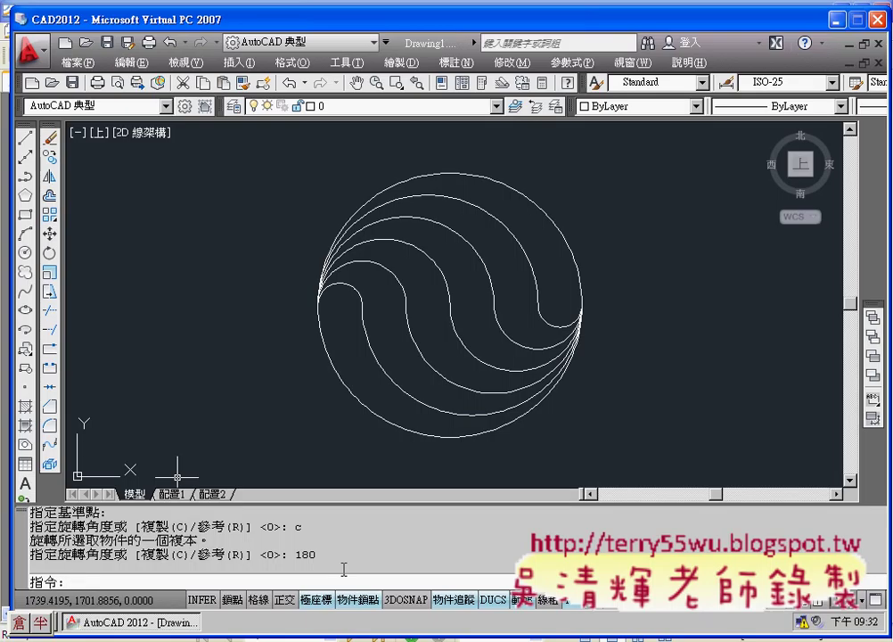
{"action": "key", "text": "ctrl+z"}
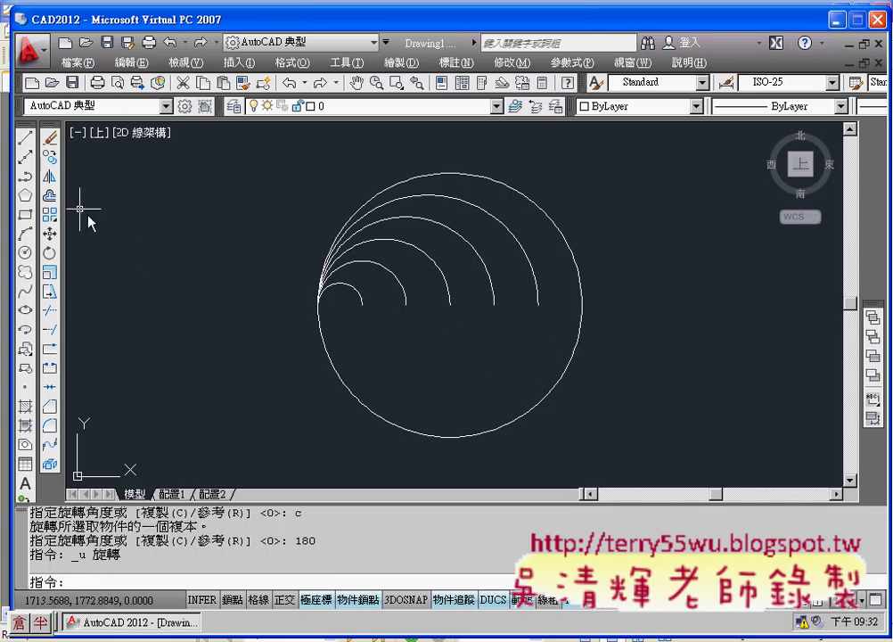
Window-select the five arcs and copy them rotated 180° about the circle centre.
{"action": "left_click", "coordinate": [54, 252]}
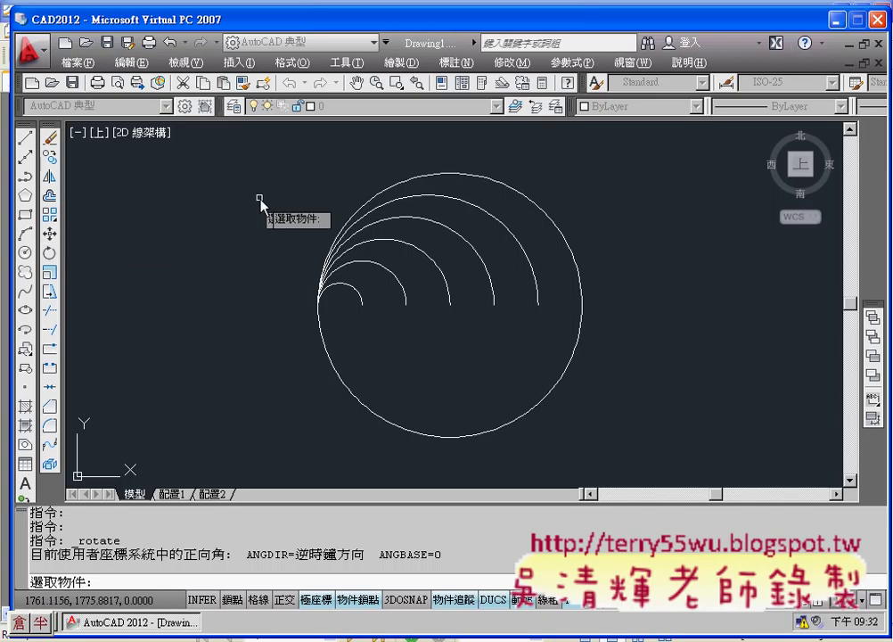
{"action": "left_click", "coordinate": [269, 148]}
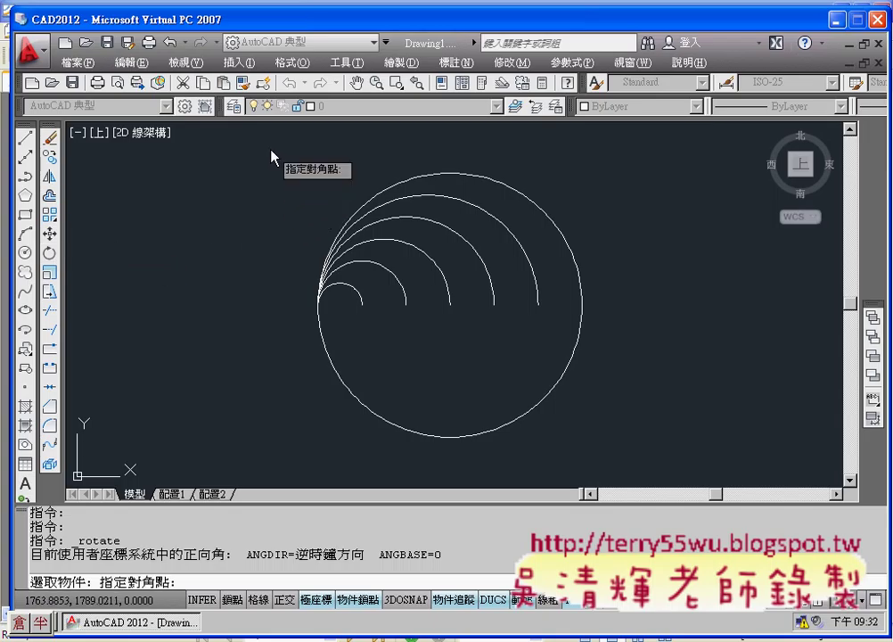
{"action": "left_click", "coordinate": [555, 331]}
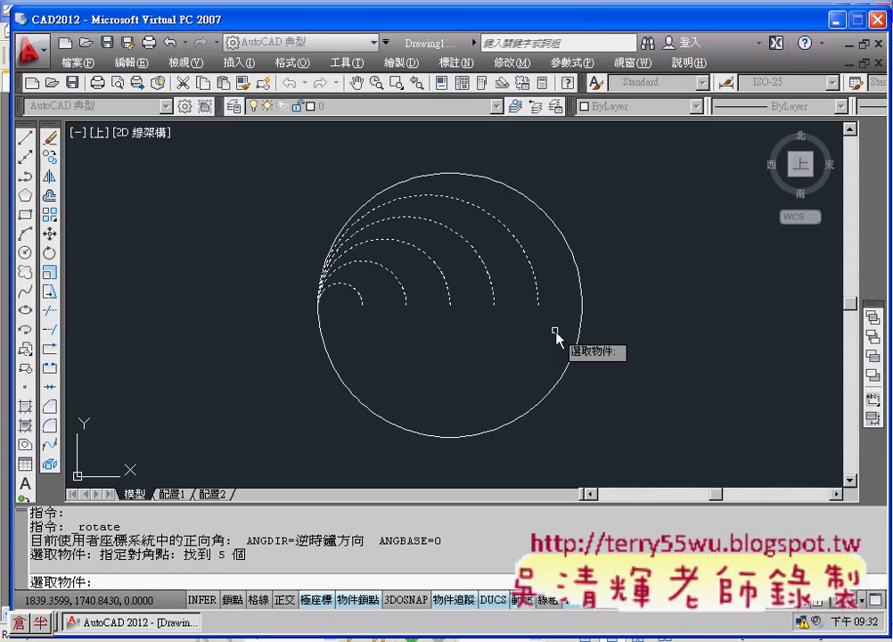
{"action": "key", "text": "Return"}
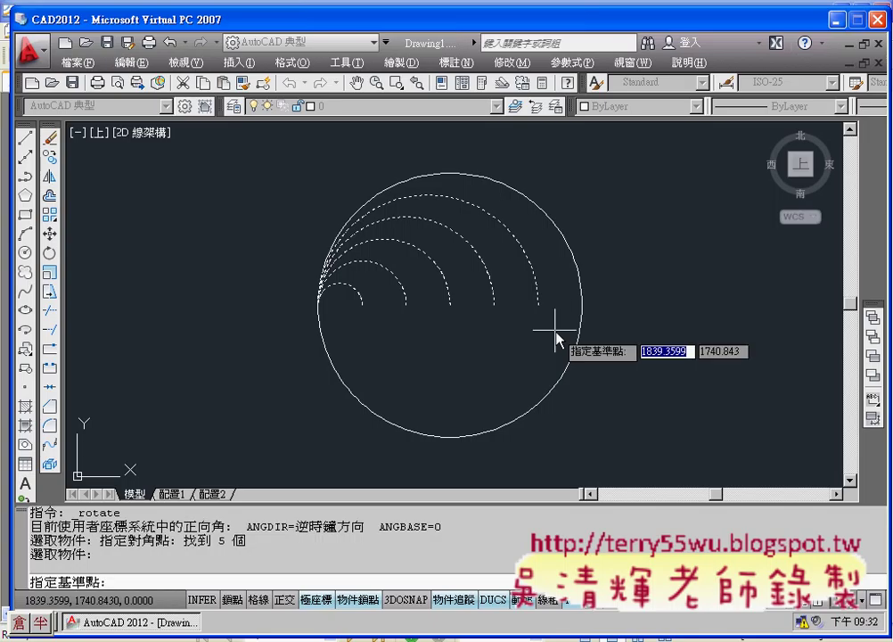
{"action": "left_click", "coordinate": [450, 304]}
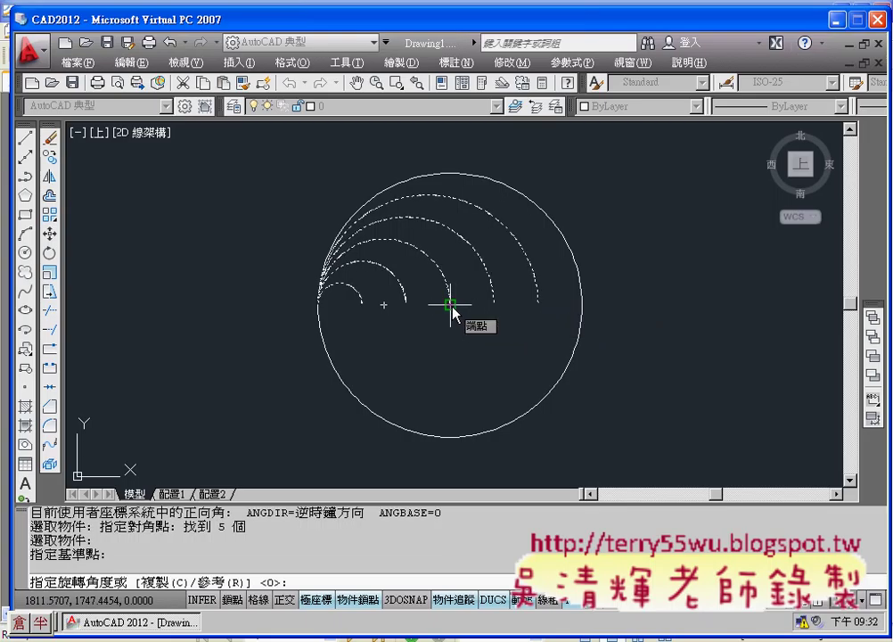
{"action": "type", "text": "c"}
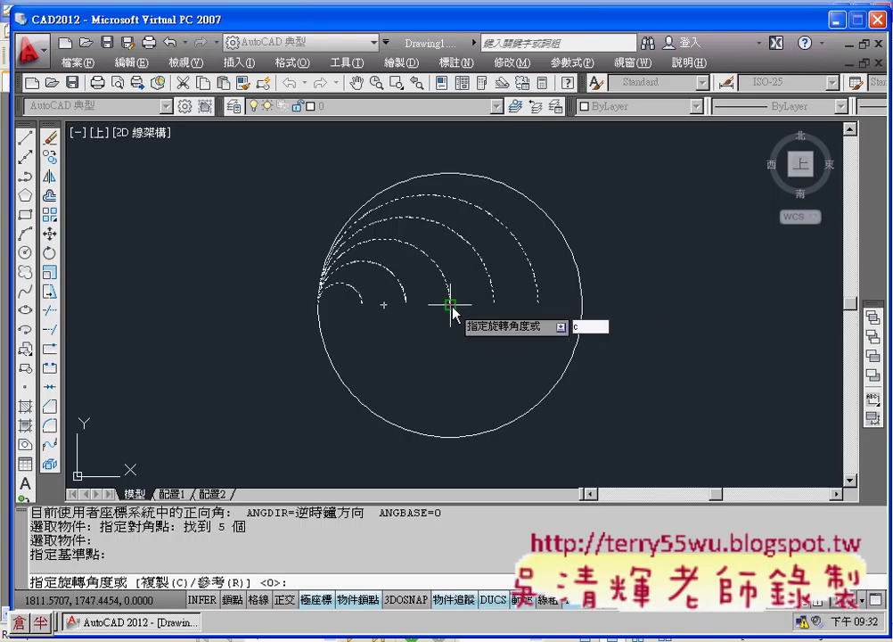
{"action": "key", "text": "Return"}
{"action": "type", "text": "180"}
{"action": "key", "text": "Return"}
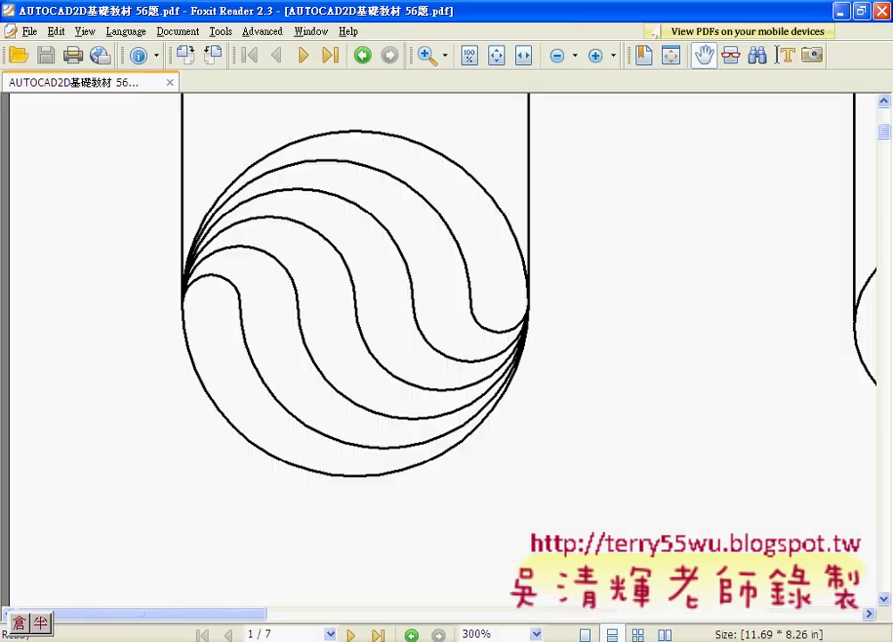
Pan the reference PDF to the ø70 dimension, then return to AutoCAD.
{"action": "mouse_move", "coordinate": [389, 393]}
{"action": "left_mouse_down"}
{"action": "mouse_move", "coordinate": [403, 493]}
{"action": "mouse_move", "coordinate": [398, 434]}
{"action": "left_mouse_up"}
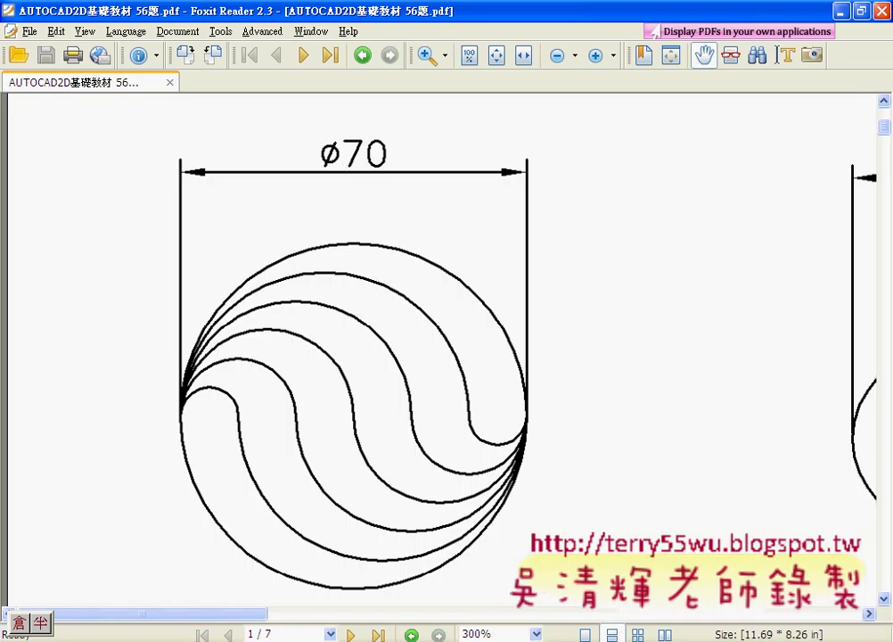
{"action": "key", "text": "alt+Tab"}
{"action": "left_click", "coordinate": [456, 62]}
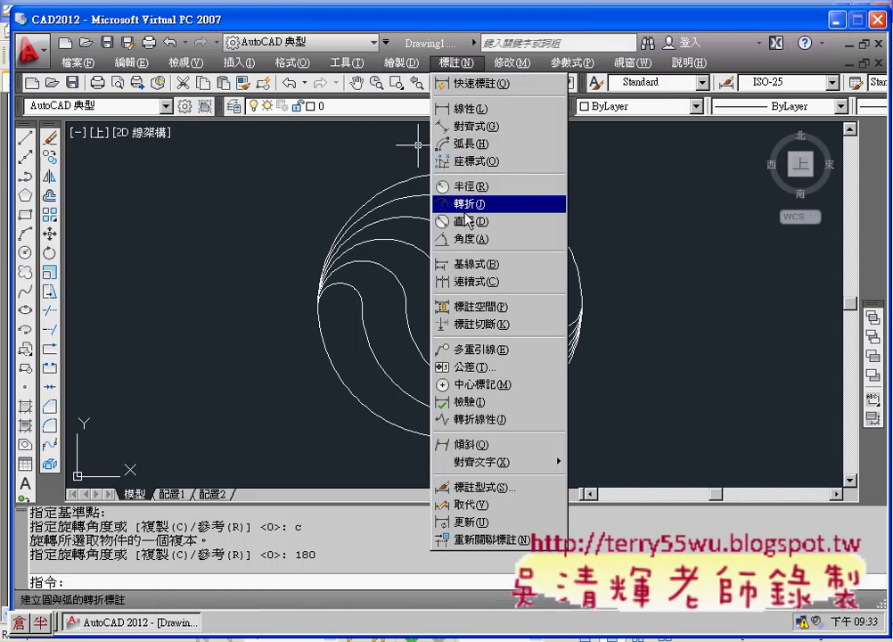
Dimension the outer circle with a ø70 diameter placed at its upper left.
{"action": "key", "text": "Escape"}
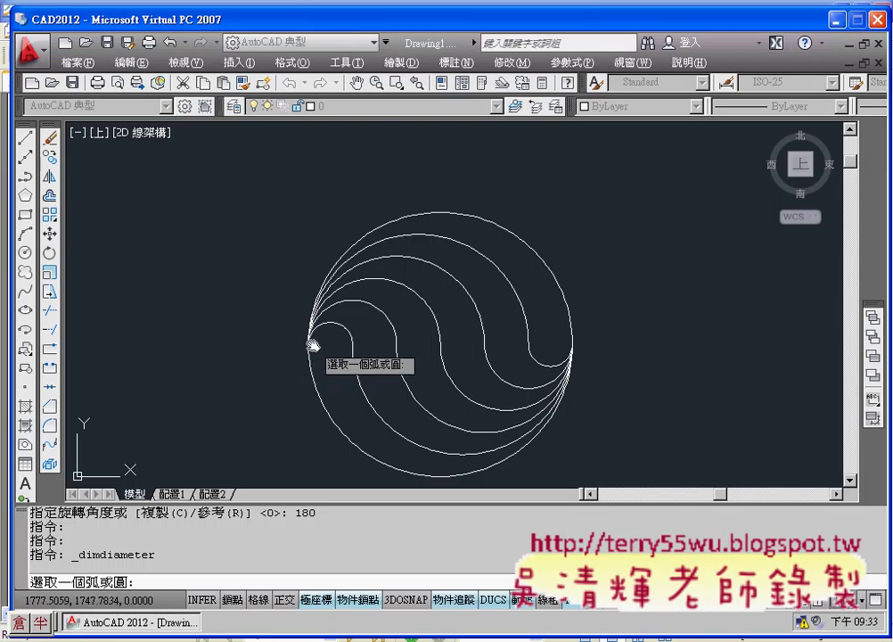
{"action": "key", "text": "Escape"}
{"action": "key", "text": "Escape"}
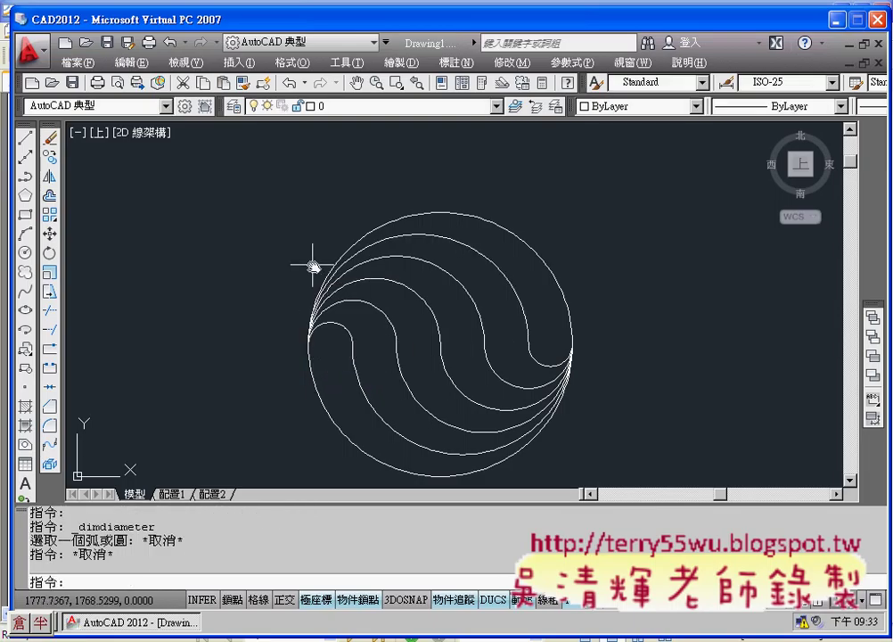
{"action": "left_click", "coordinate": [455, 63]}
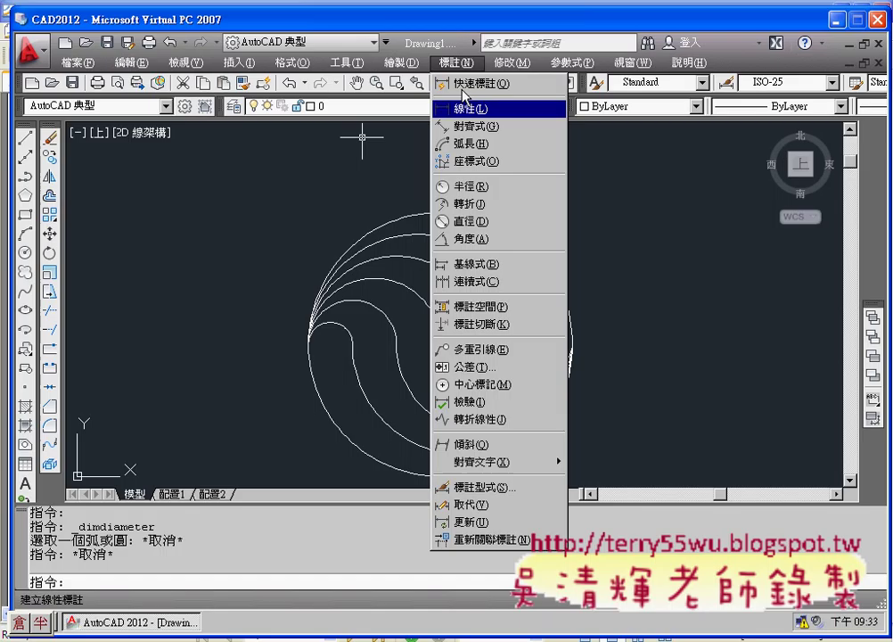
{"action": "left_click", "coordinate": [464, 221]}
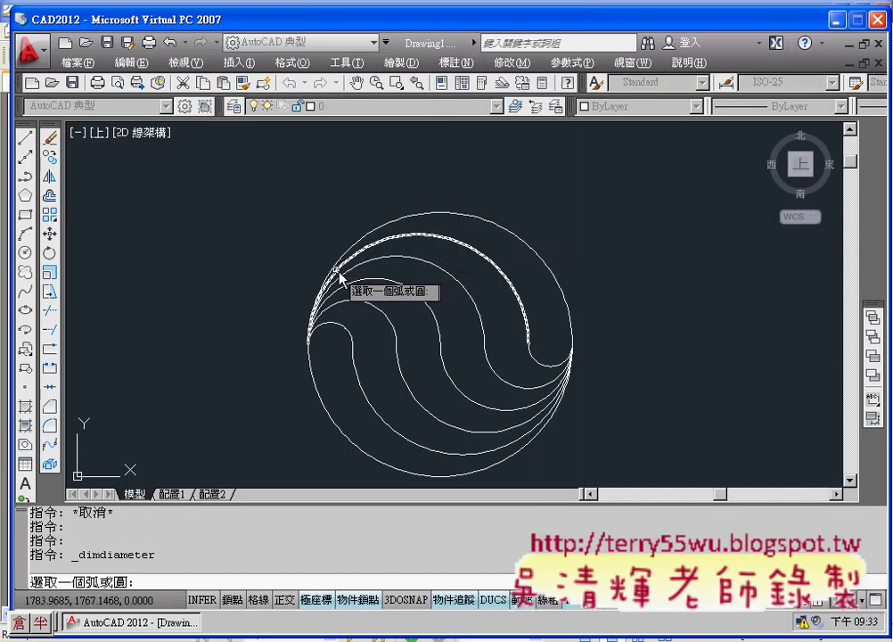
{"action": "left_click", "coordinate": [316, 391]}
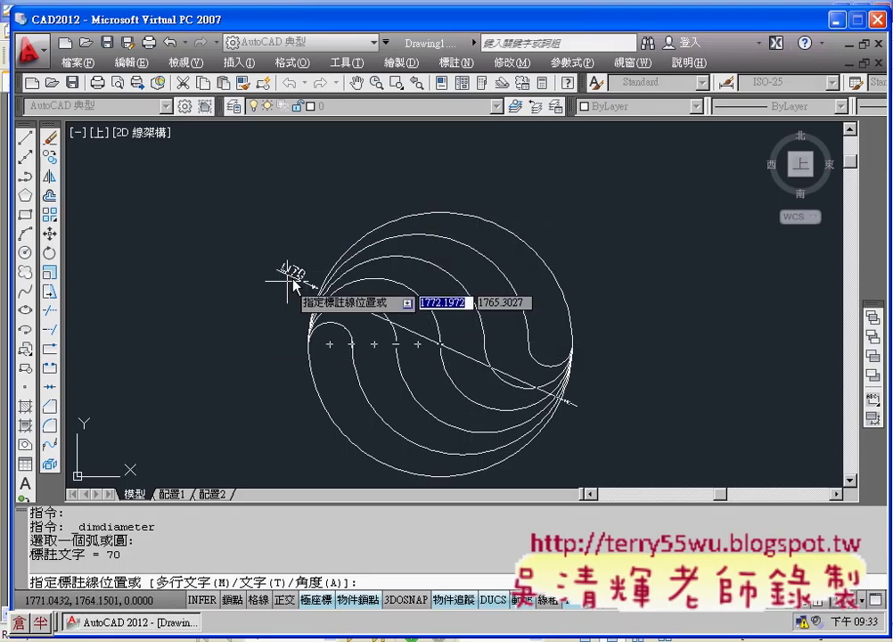
{"action": "left_click", "coordinate": [272, 301]}
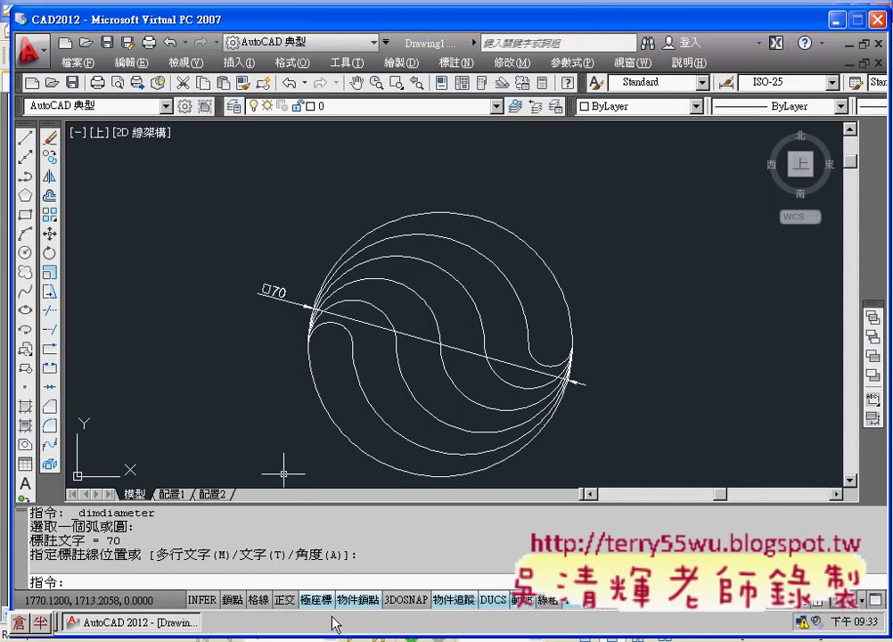
{"action": "key", "text": "alt+Tab"}
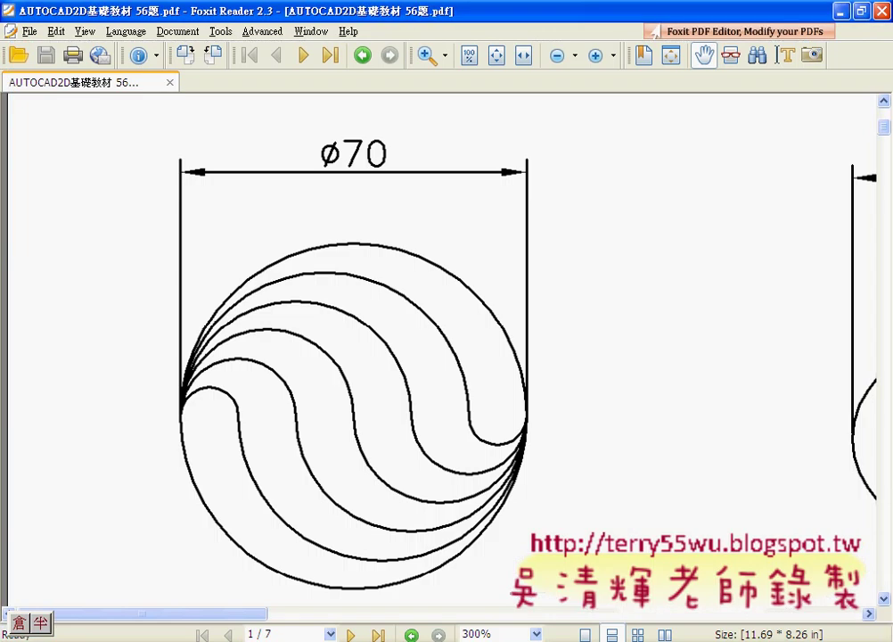
{"action": "key", "text": "alt+Tab"}
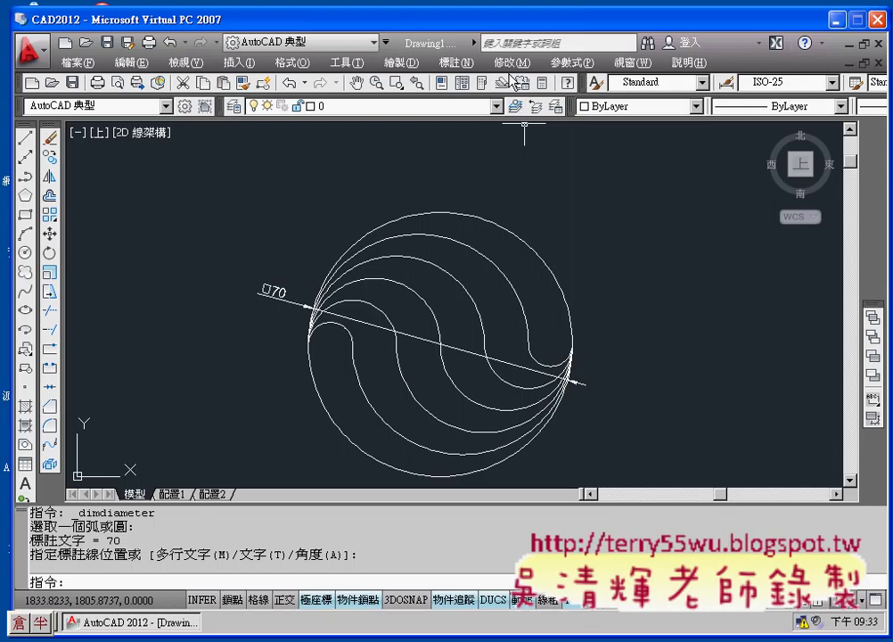
{"action": "left_click", "coordinate": [511, 62]}
{"action": "mouse_move", "coordinate": [456, 63]}
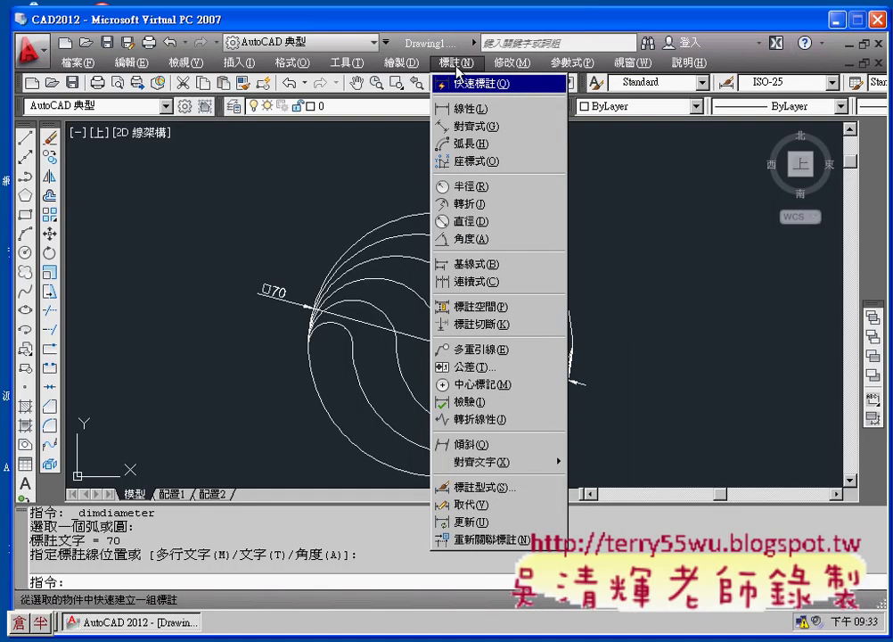
Place a linear 70 dimension from the circle's left to right quadrant, above it.
{"action": "left_click", "coordinate": [464, 108]}
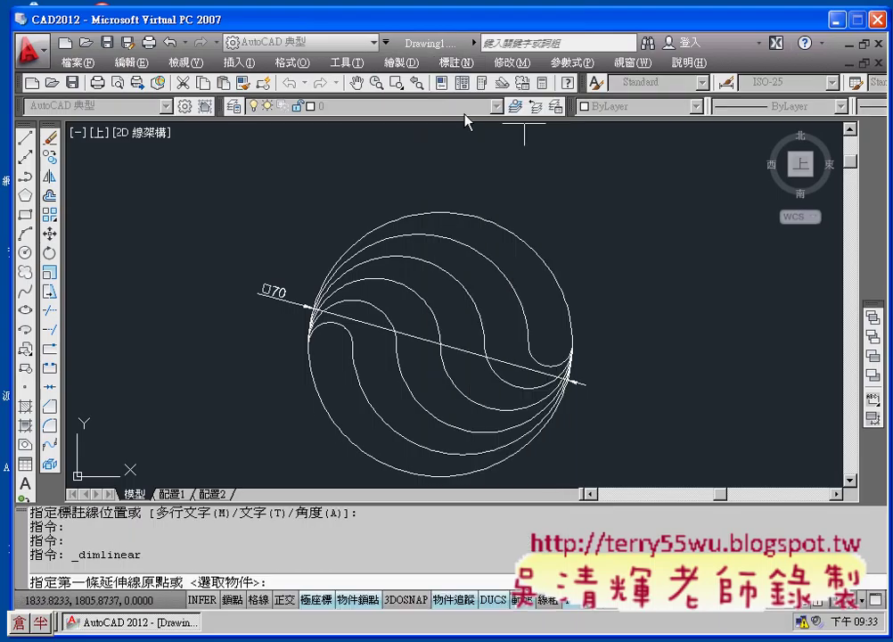
{"action": "left_click", "coordinate": [308, 343]}
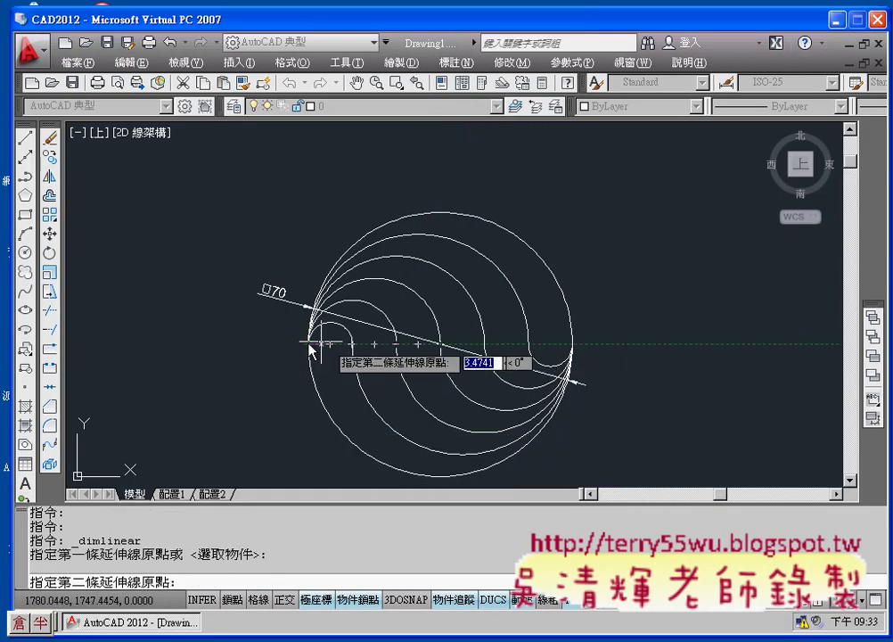
{"action": "left_click", "coordinate": [572, 342]}
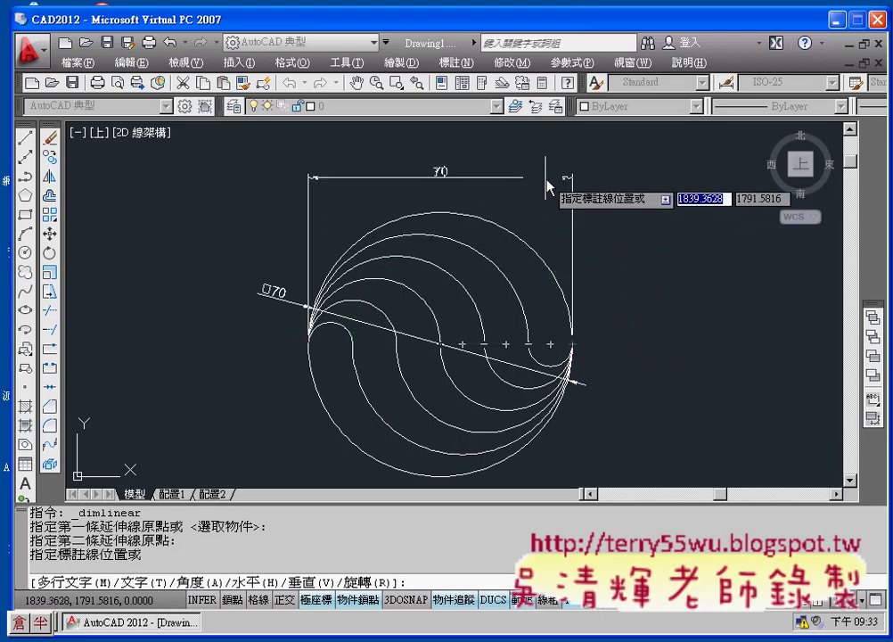
{"action": "left_click", "coordinate": [546, 178]}
Pan to the new 70 dimension and select it several times to inspect it.
{"action": "scroll", "coordinate": [615, 239], "scroll_direction": "up", "scroll_amount": 2}
{"action": "mouse_move", "coordinate": [617, 242]}
{"action": "middle_mouse_down"}
{"action": "mouse_move", "coordinate": [621, 255]}
{"action": "mouse_move", "coordinate": [671, 282]}
{"action": "middle_mouse_up"}
{"action": "left_click", "coordinate": [435, 192]}
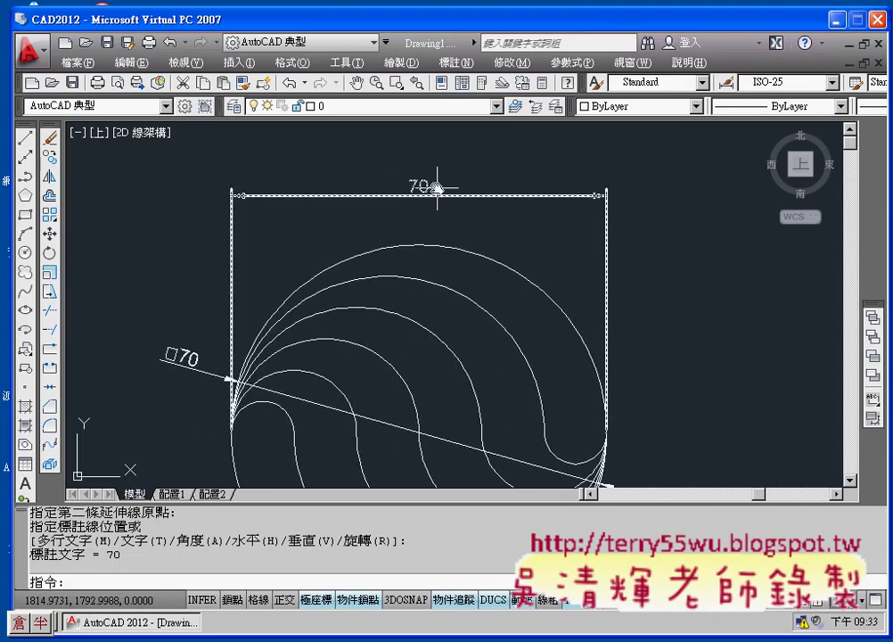
{"action": "key", "text": "Escape"}
{"action": "left_click", "coordinate": [393, 192]}
{"action": "key", "text": "Escape"}
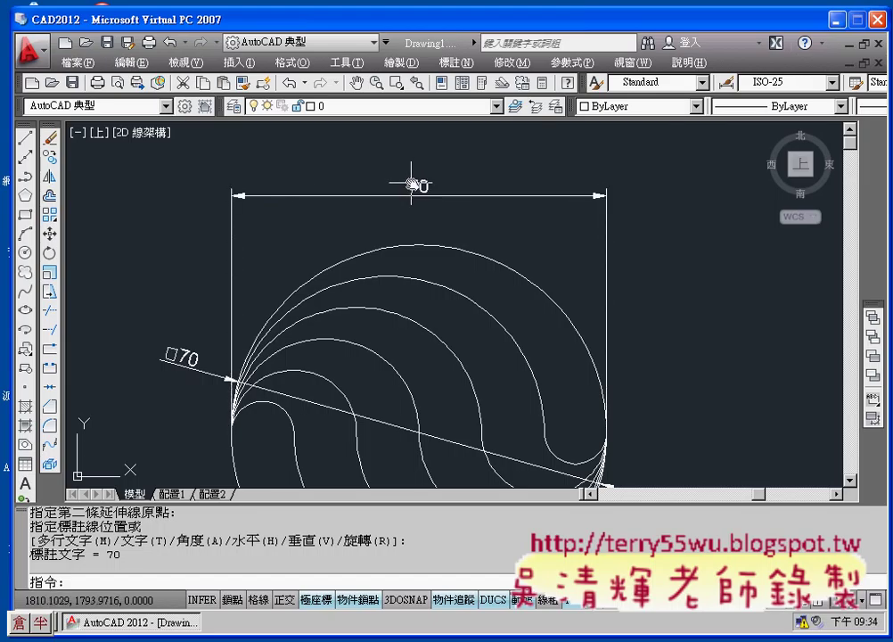
{"action": "left_click", "coordinate": [409, 184]}
{"action": "scroll", "coordinate": [398, 214], "scroll_direction": "down", "scroll_amount": 2}
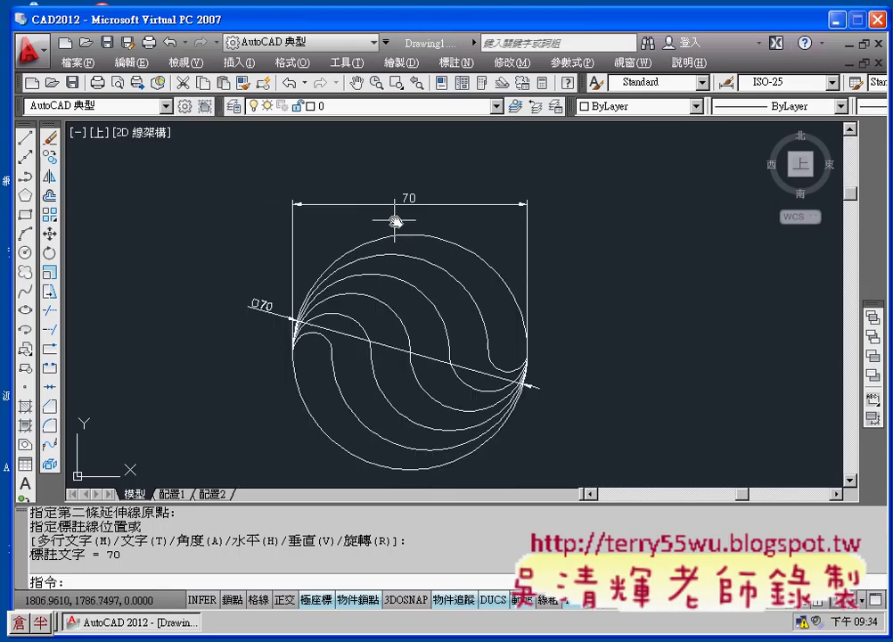